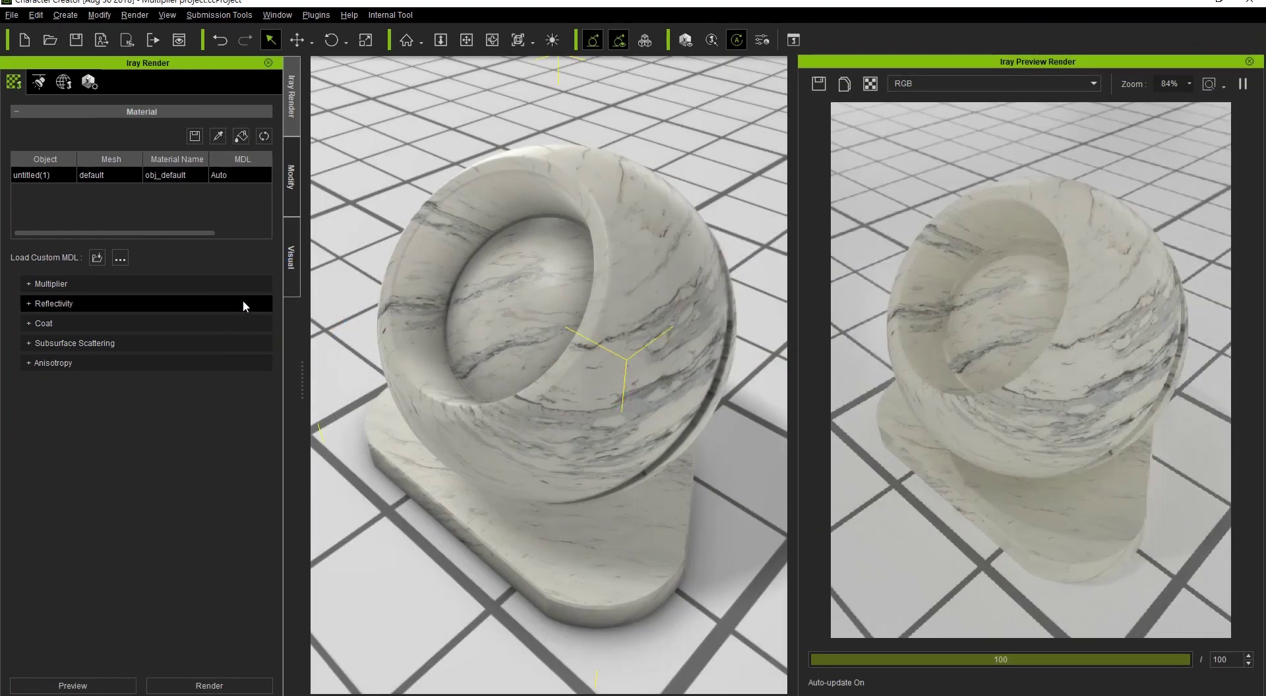
- Review the marble object's texture maps and set its Iray BaseColor Map Multiplier to 0.7
left_click(208, 285)
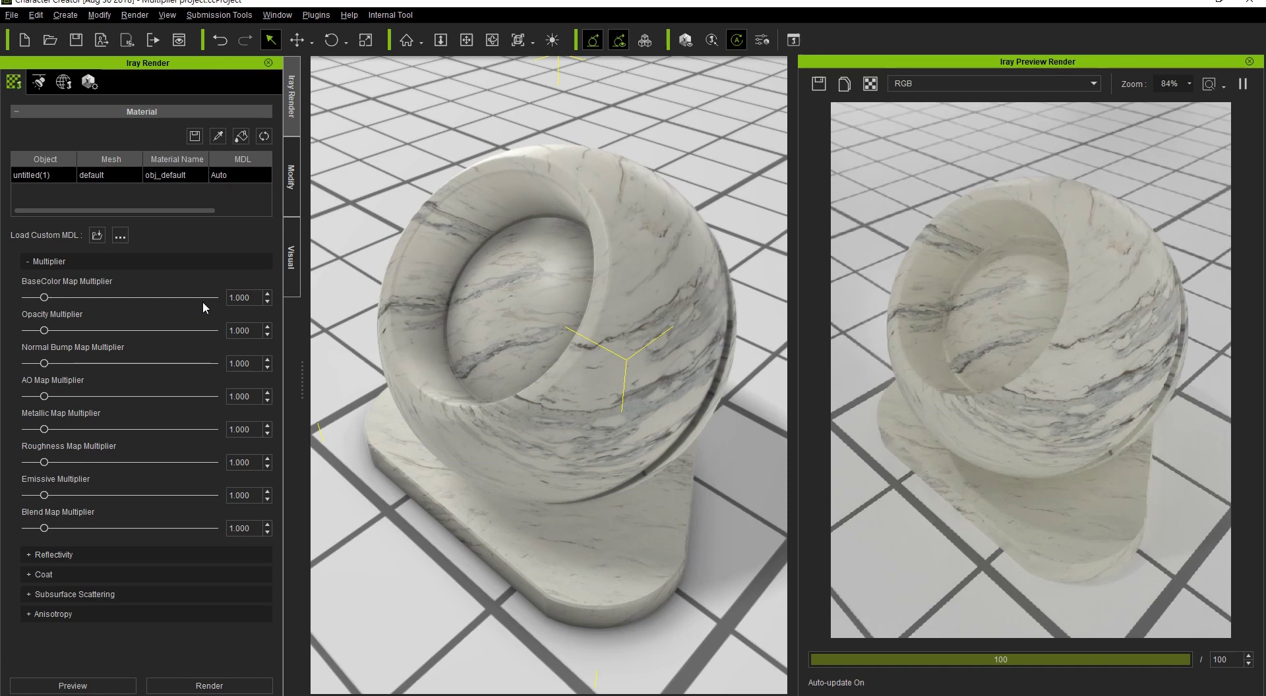
left_click(291, 175)
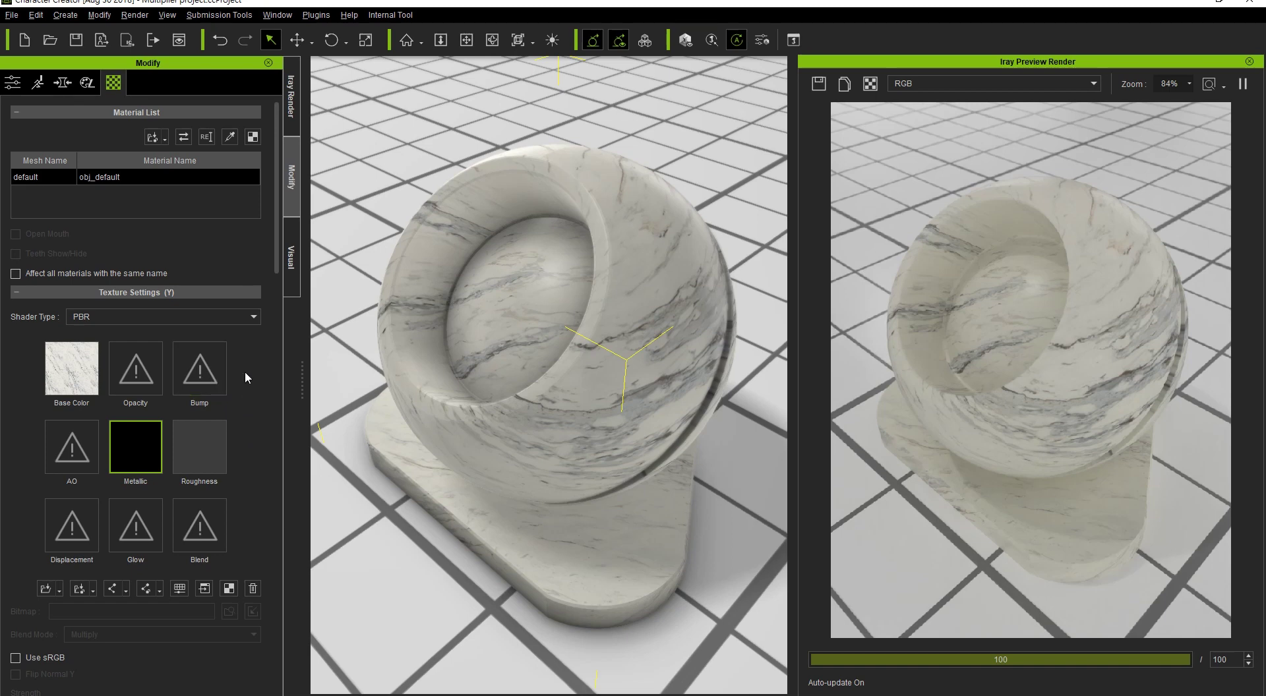
left_click(290, 97)
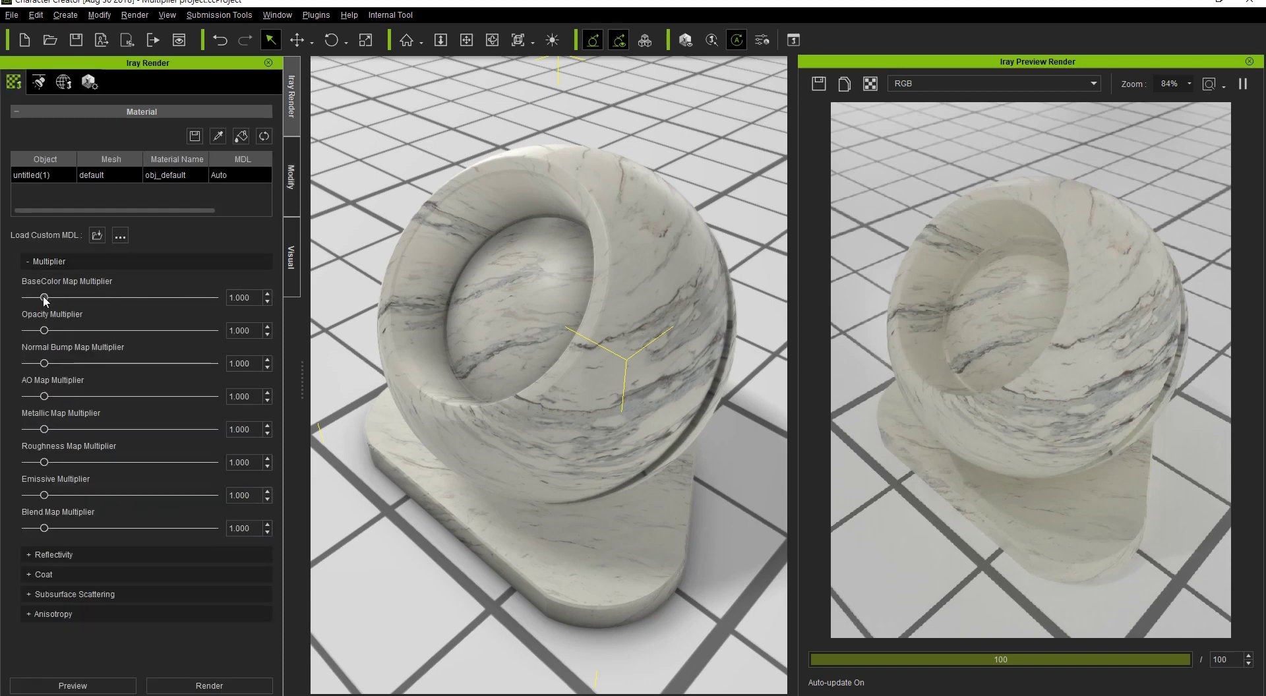
left_click_drag(258, 297, 211, 288)
key("Return")
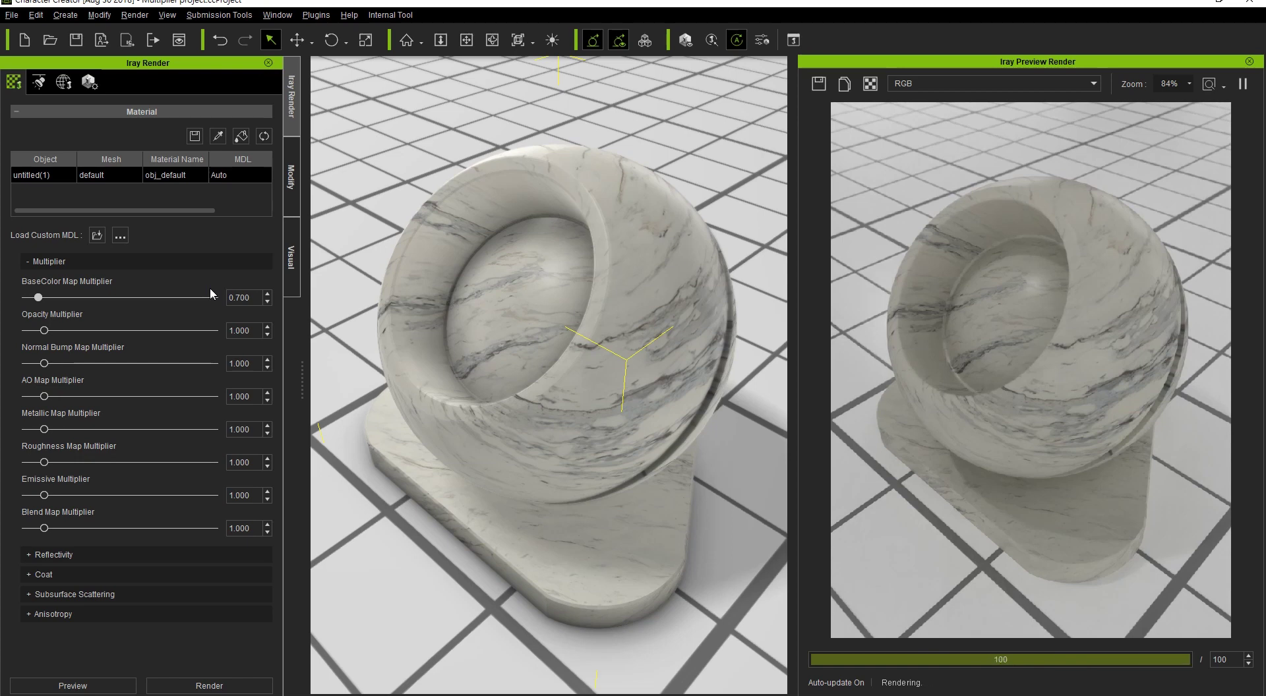
- Set the marble material's Roughness Map Multiplier to 0.2
left_click(214, 456)
type("0.2")
key("Return")
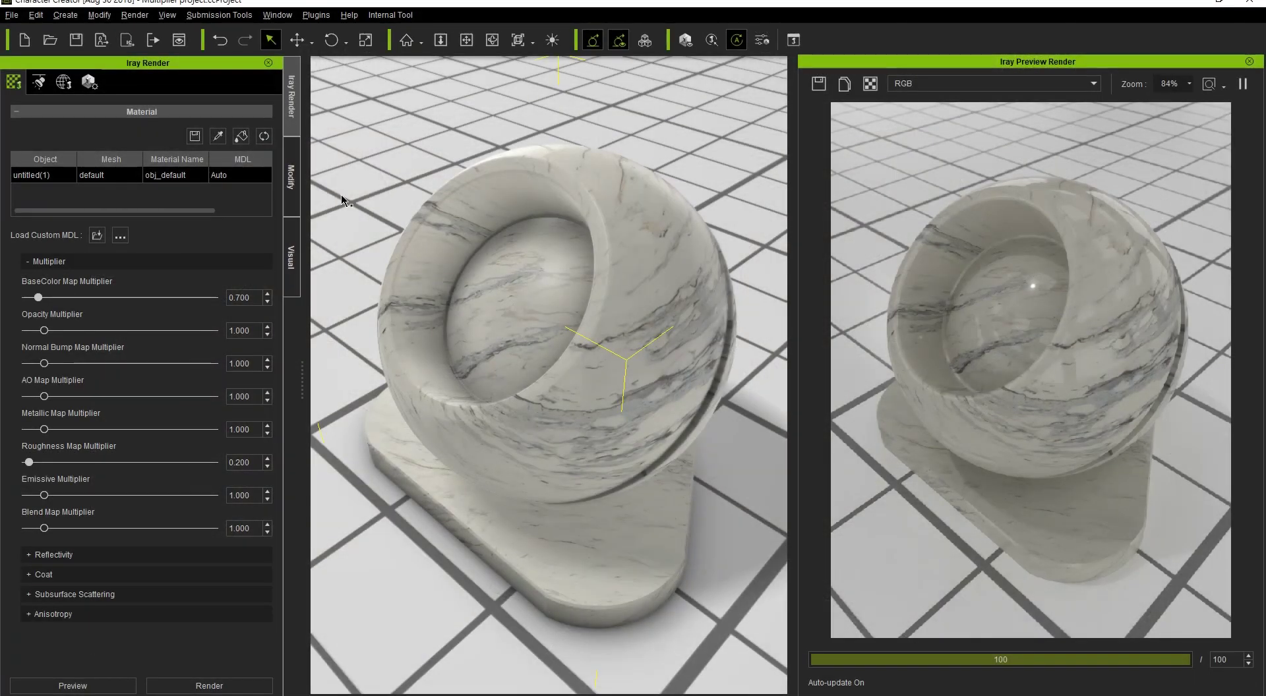
- Check the marble's metallic texture map and raise its Metallic Map Multiplier well above 1
left_click(289, 175)
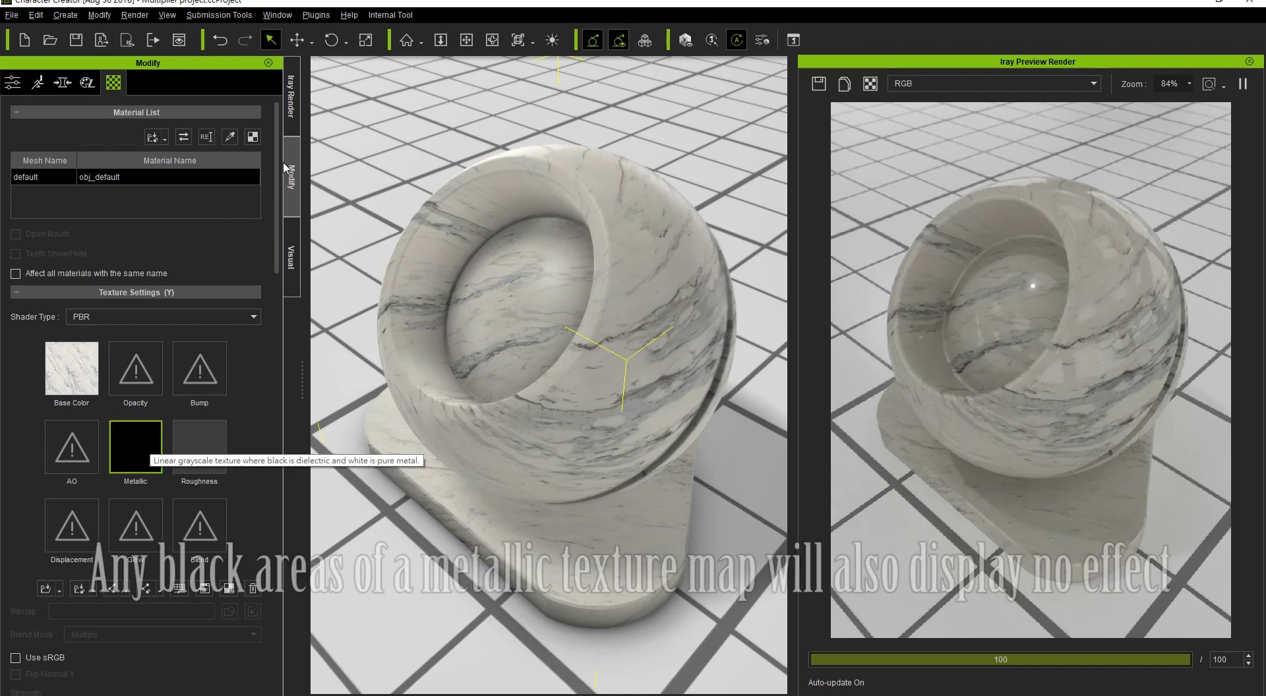
left_click(290, 96)
left_click_drag(45, 429, 197, 438)
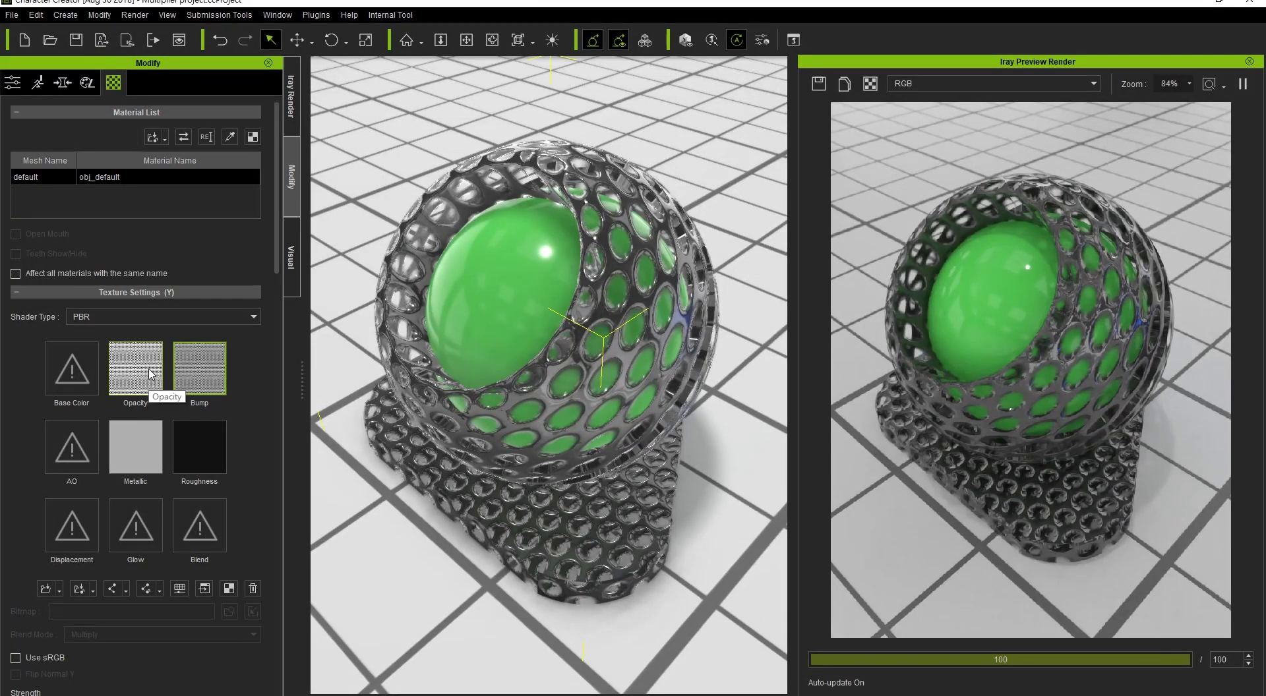
- Lower the perforated object's Opacity Multiplier to about 0.6, and raise it well above 1 for comparison
left_click(292, 122)
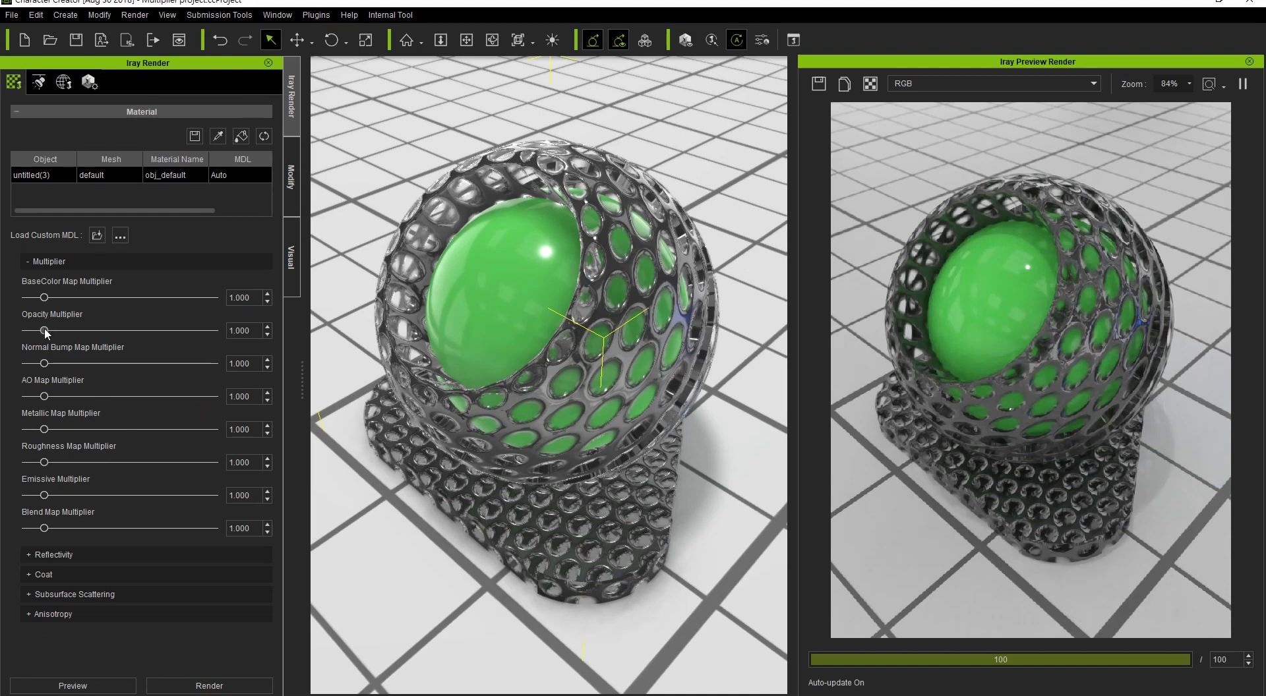
left_click_drag(45, 330, 37, 330)
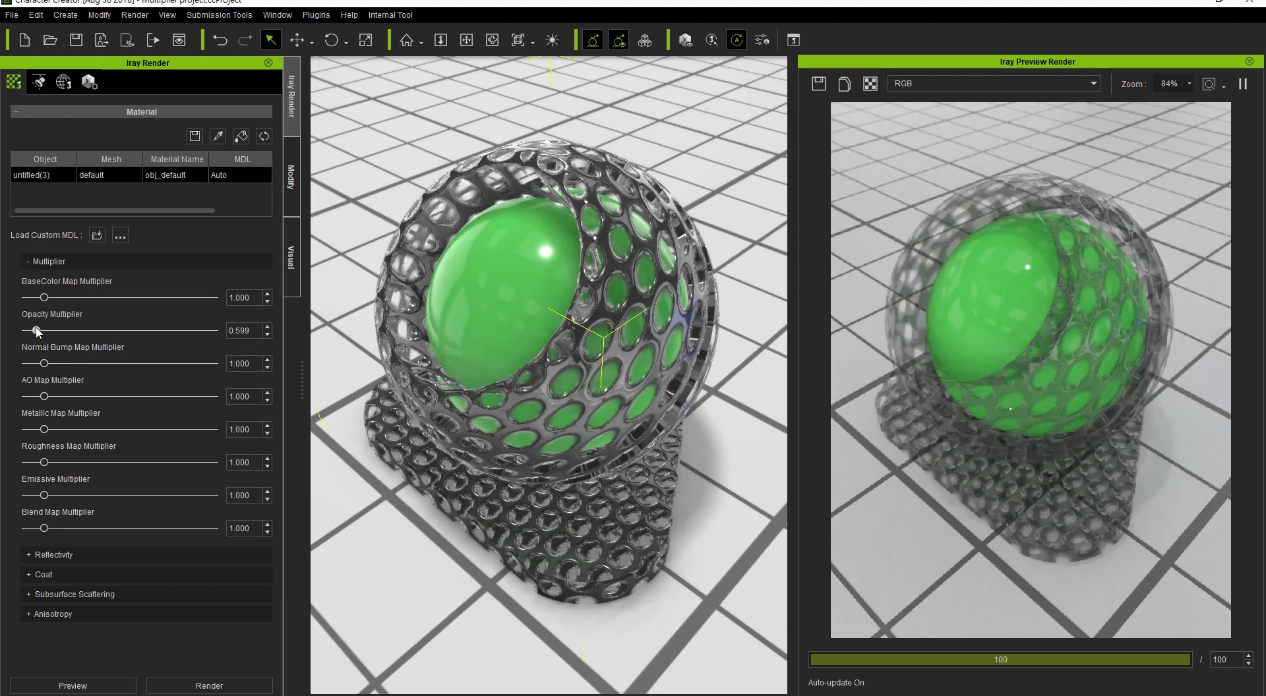
left_click_drag(36, 330, 113, 332)
left_click_drag(216, 344, 223, 343)
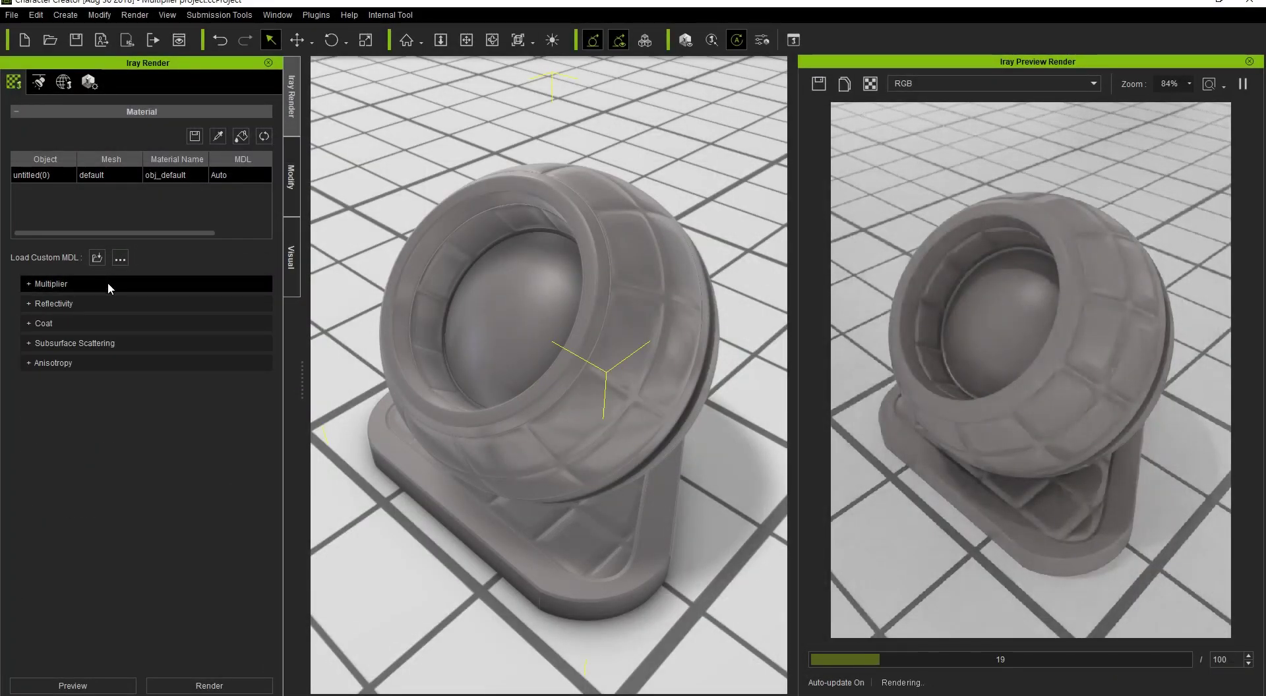
- Set the grey tiled object's Normal Bump Map Multiplier to about 2.711 and raise its Metallic Map Multiplier well above 1
left_click(109, 282)
left_click(291, 177)
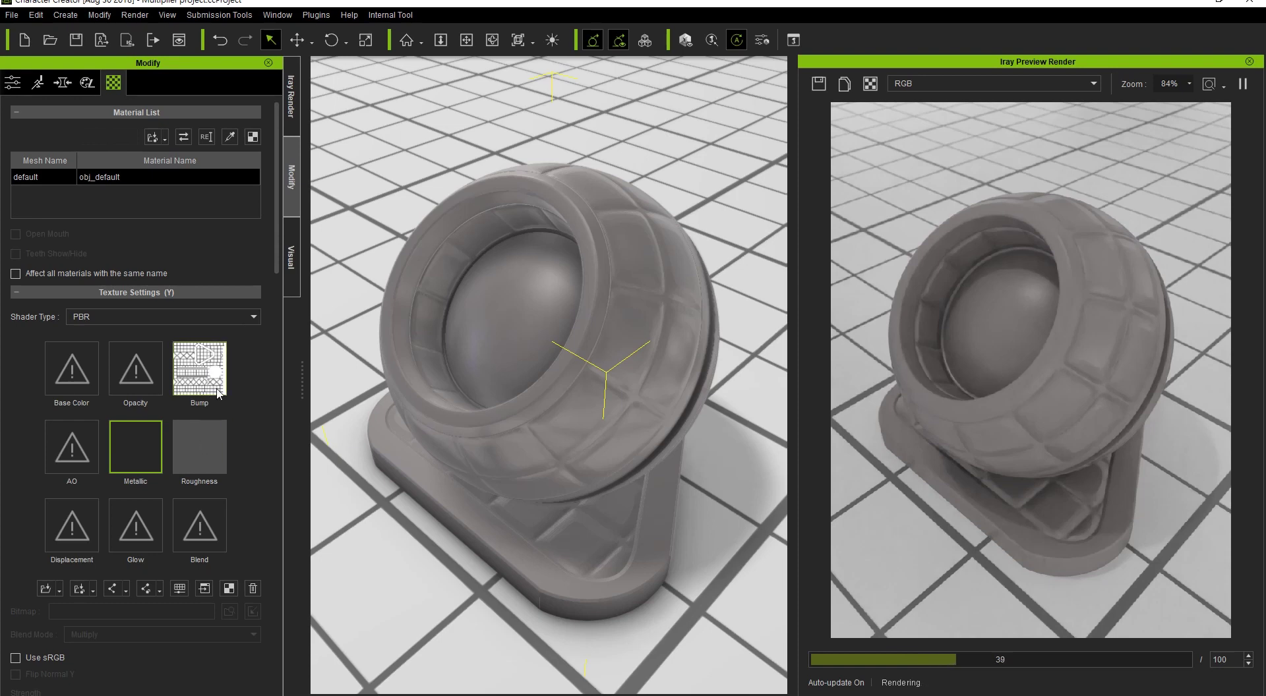
left_click(287, 101)
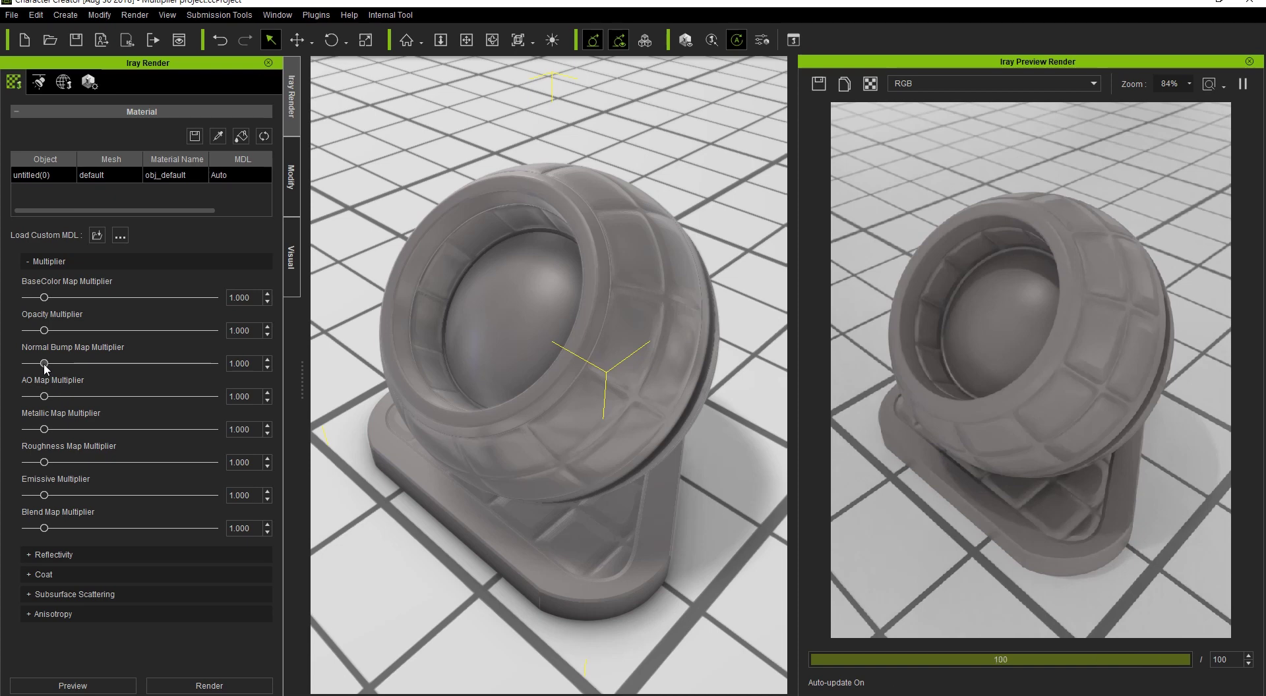
left_click_drag(46, 368, 36, 369)
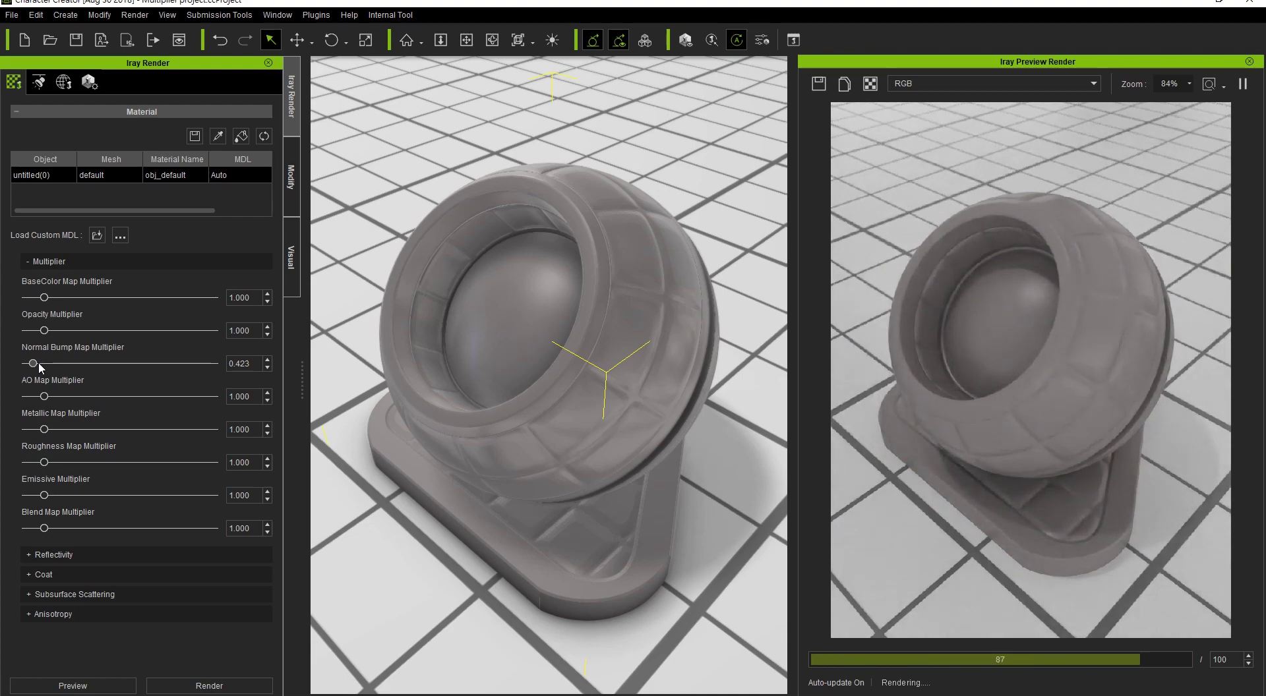
left_click_drag(33, 367, 79, 361)
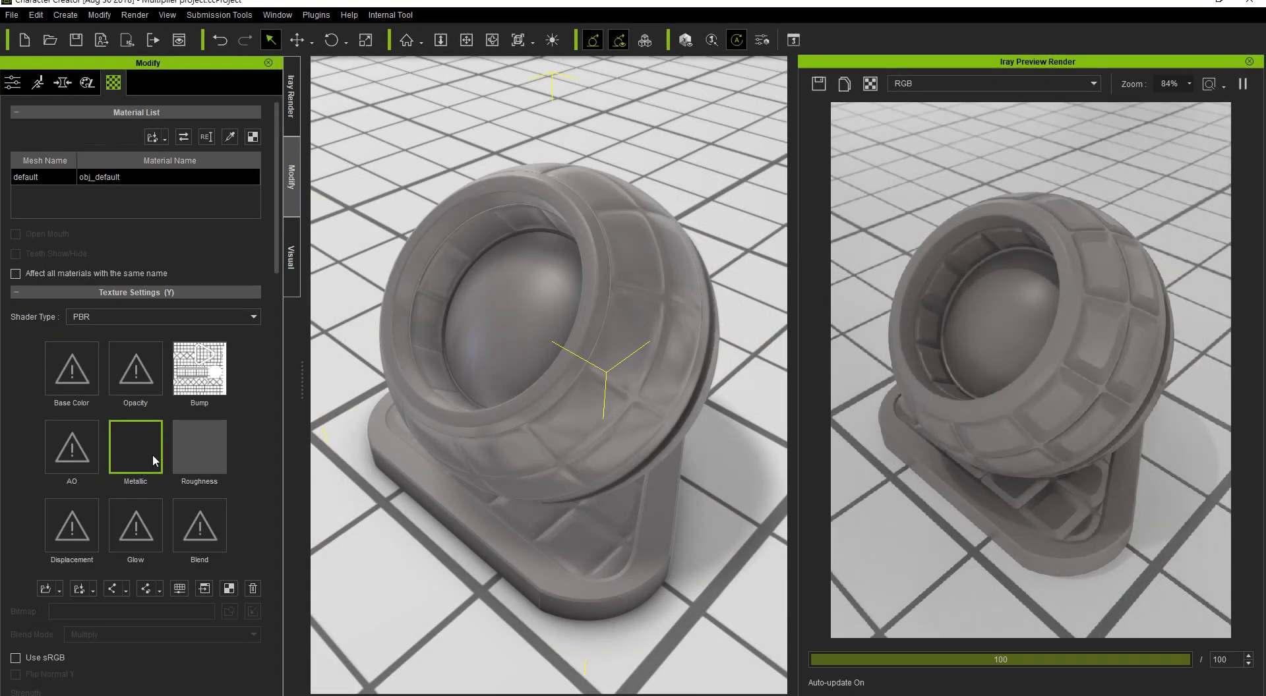
left_click(290, 96)
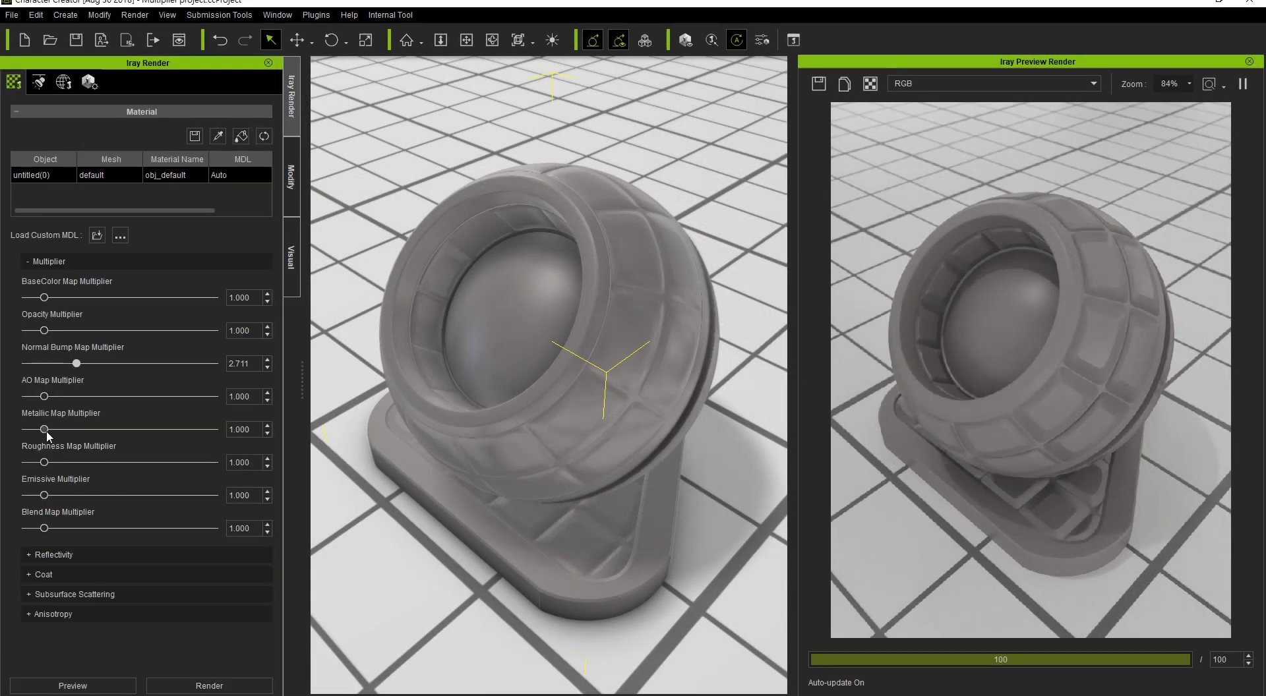
left_click_drag(46, 431, 176, 431)
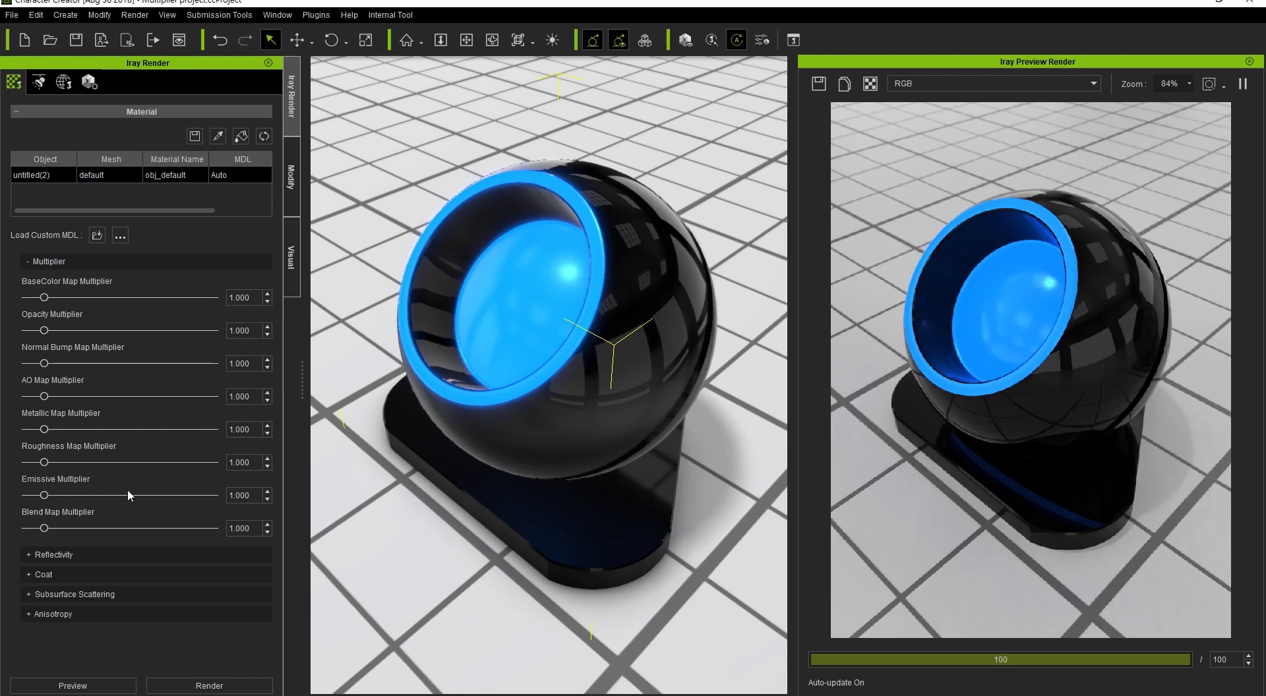
- Check the blue glowing object's glow map and self-illumination, and set its Emissive Multiplier to about 2.993
left_click(290, 177)
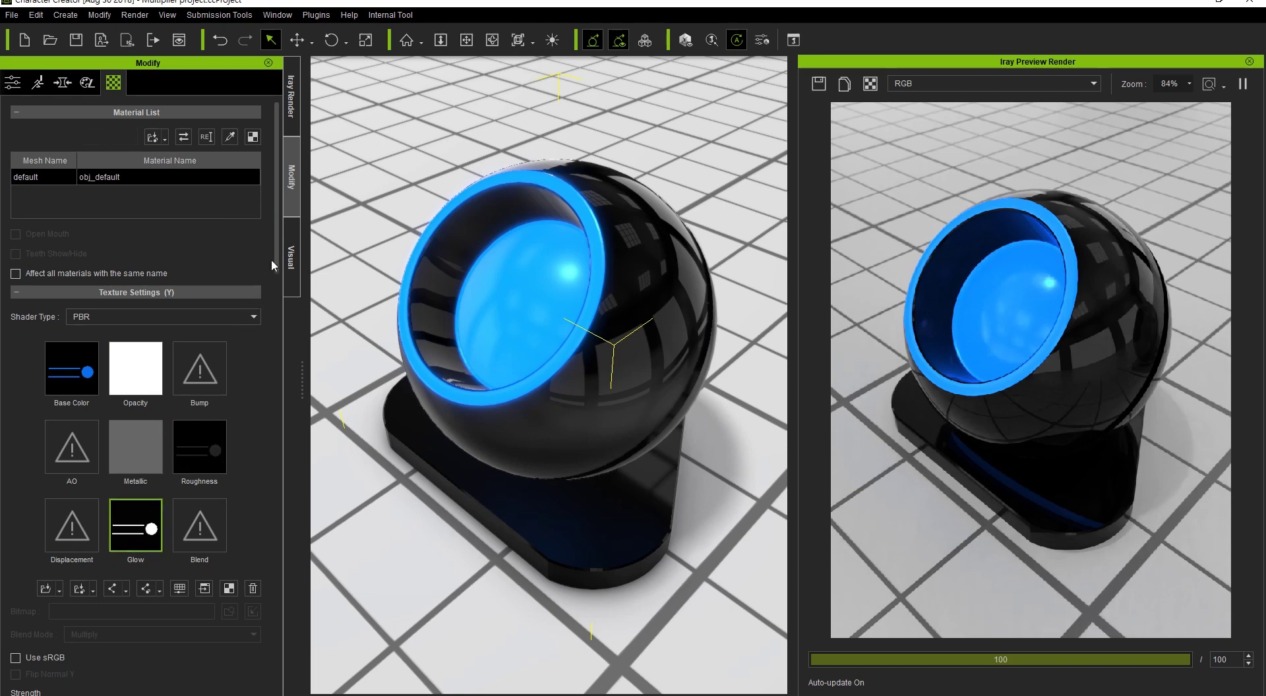
left_click_drag(275, 261, 277, 425)
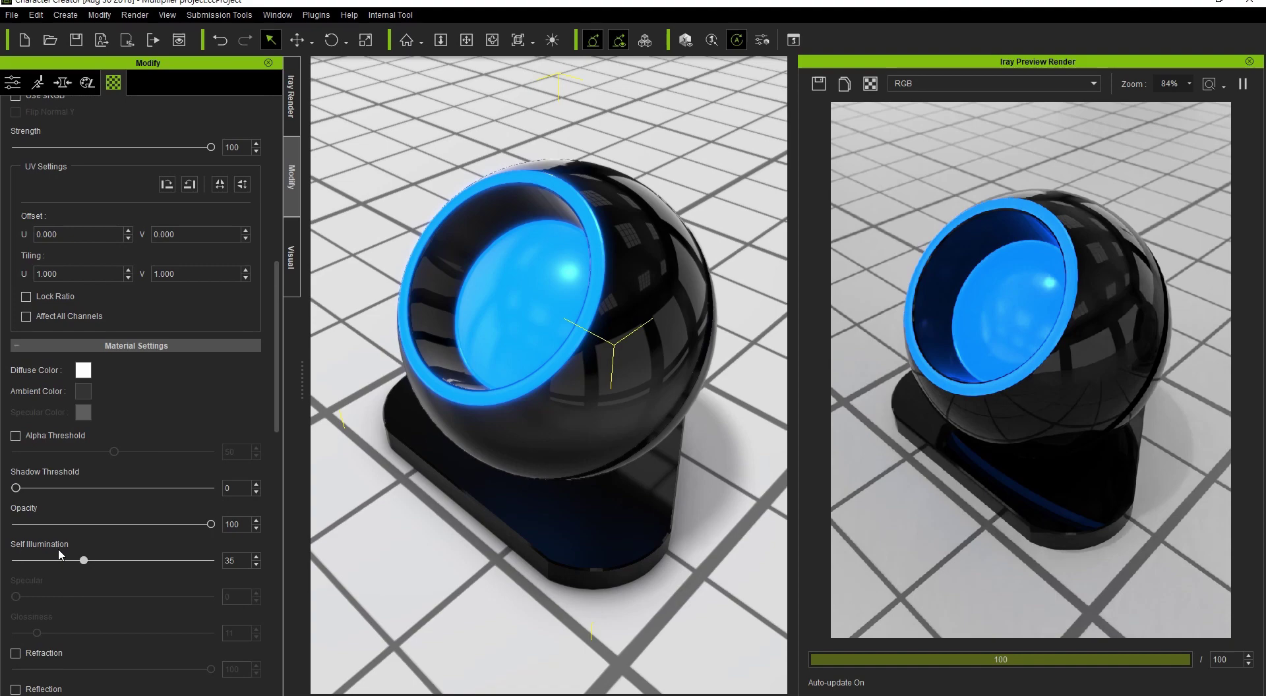
left_click_drag(273, 281, 283, 119)
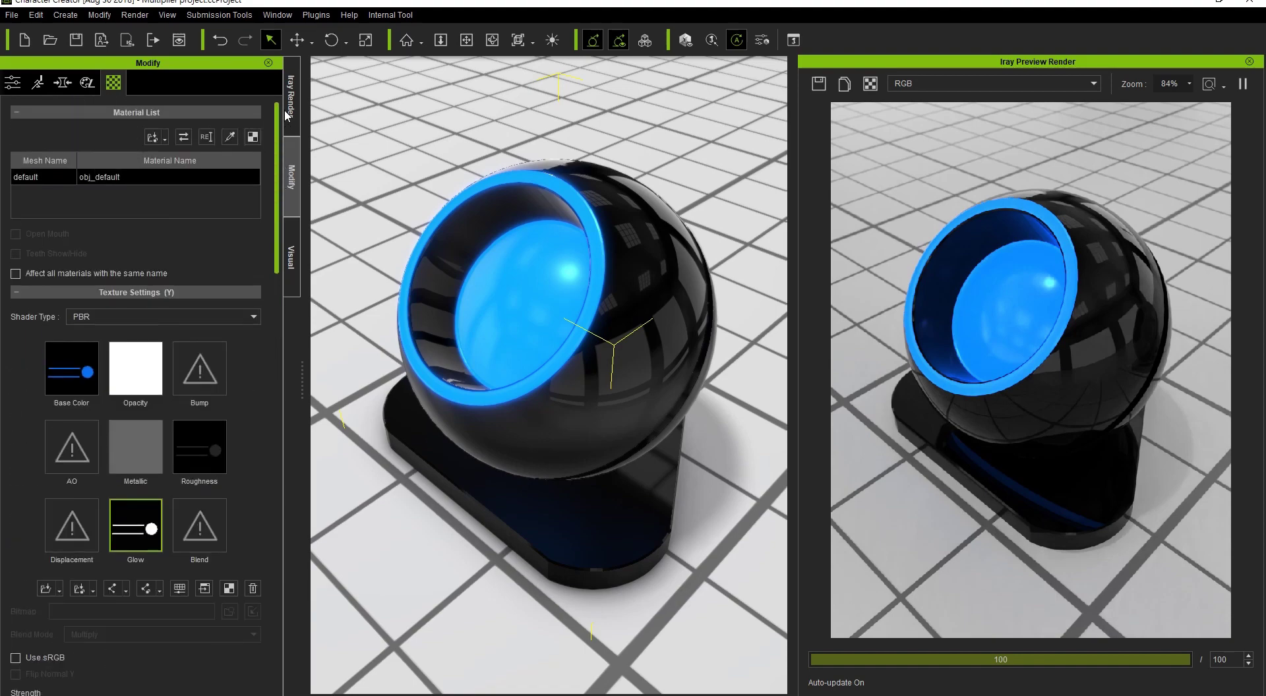
left_click(290, 97)
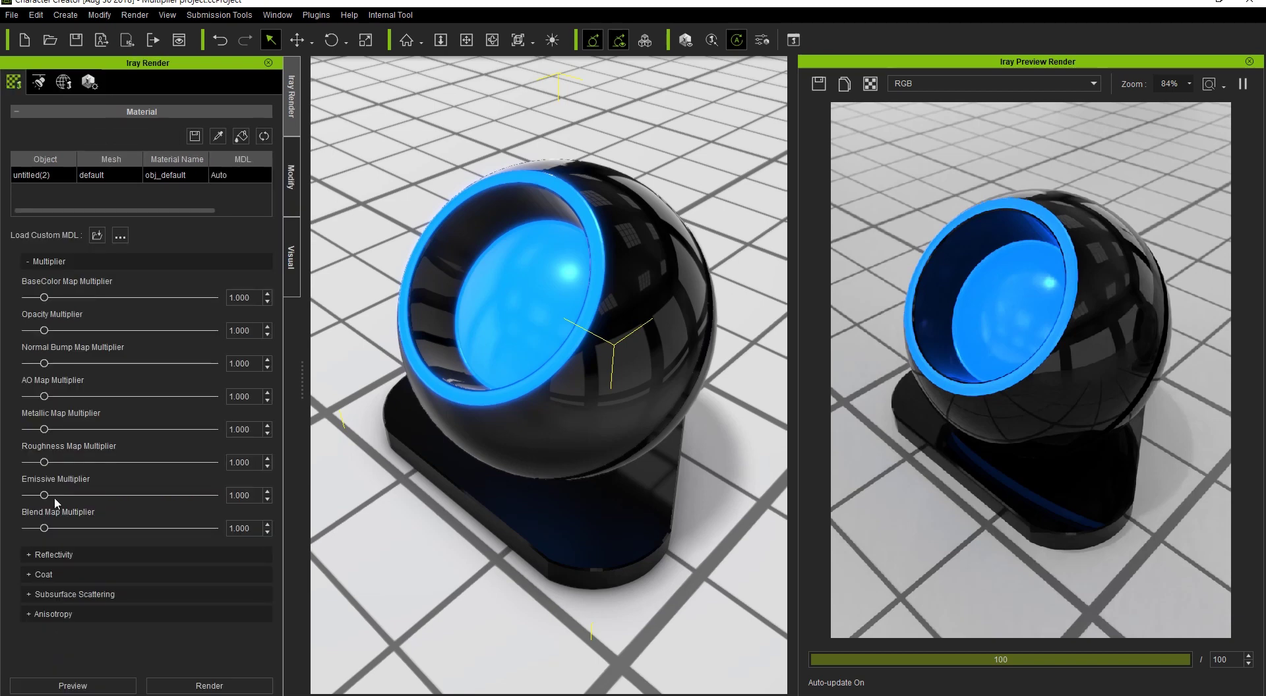
left_click_drag(44, 496, 34, 496)
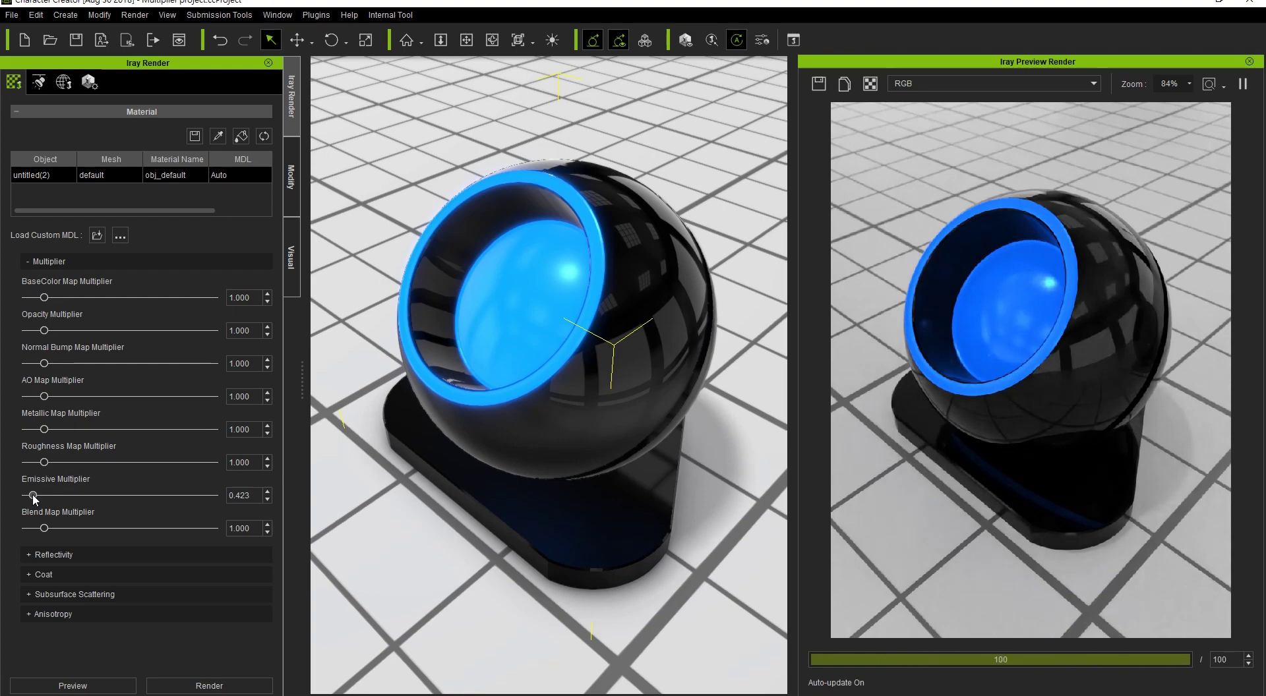
left_click_drag(33, 496, 80, 493)
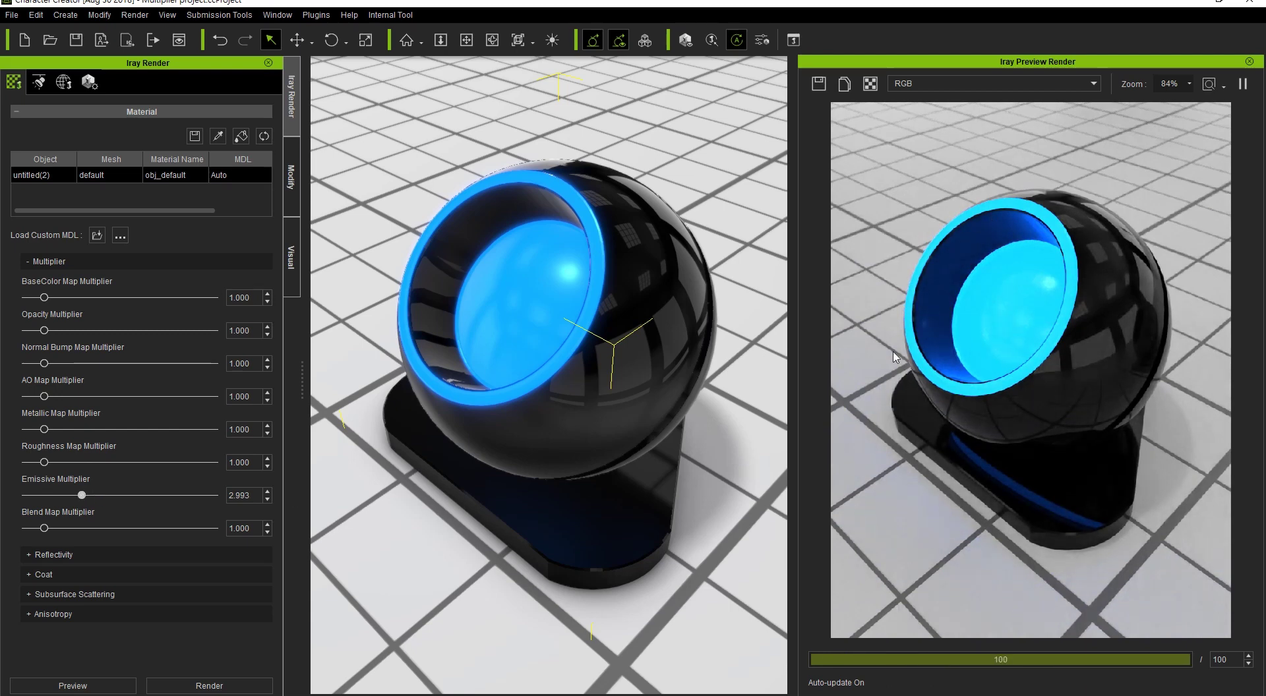
- Enable the Bloom Filter in the Iray environment settings
left_click(66, 85)
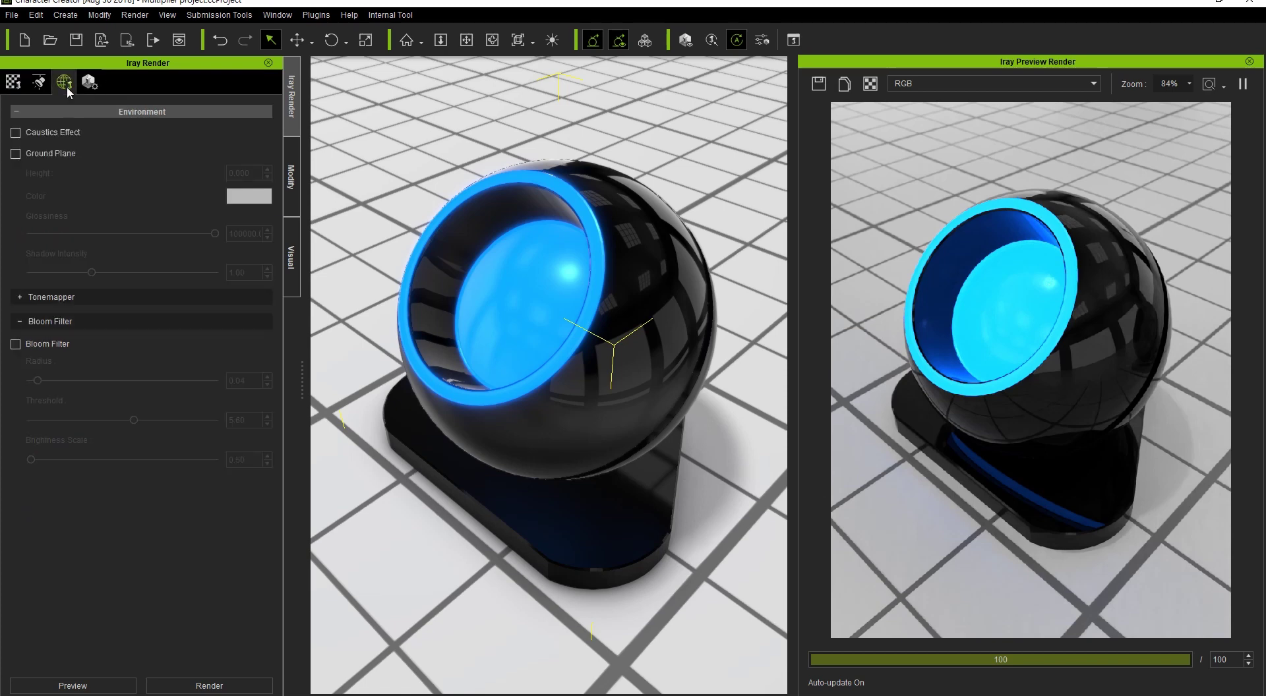
left_click(47, 340)
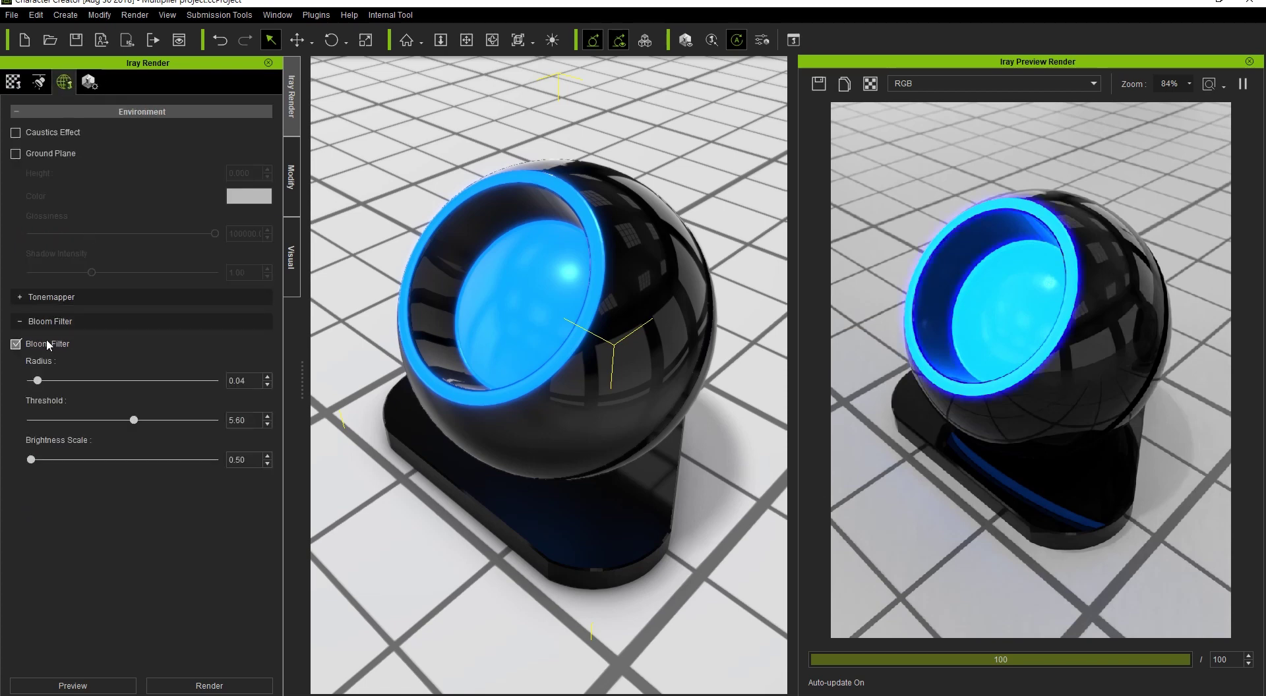